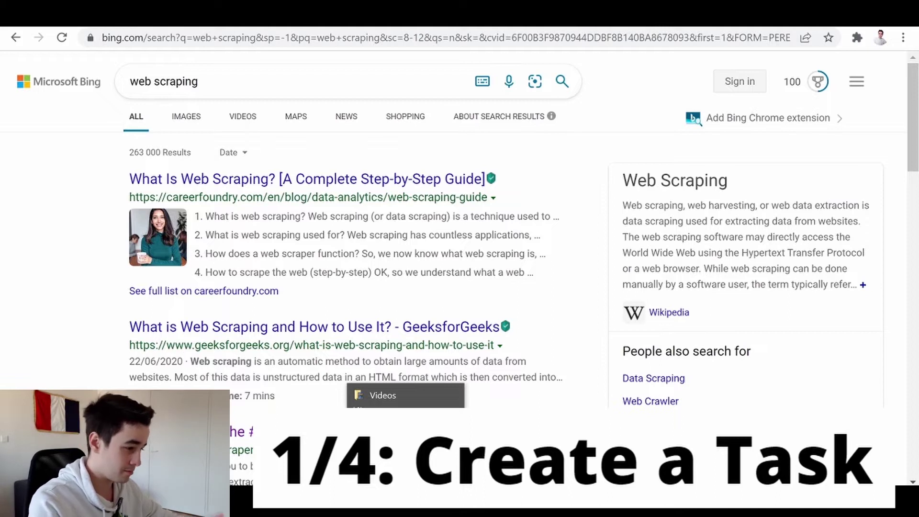
Select the full Bing 'web scraping' results URL in the browser address bar.
{"action": "left_click", "coordinate": [288, 38]}
{"action": "key", "text": "ctrl+c"}
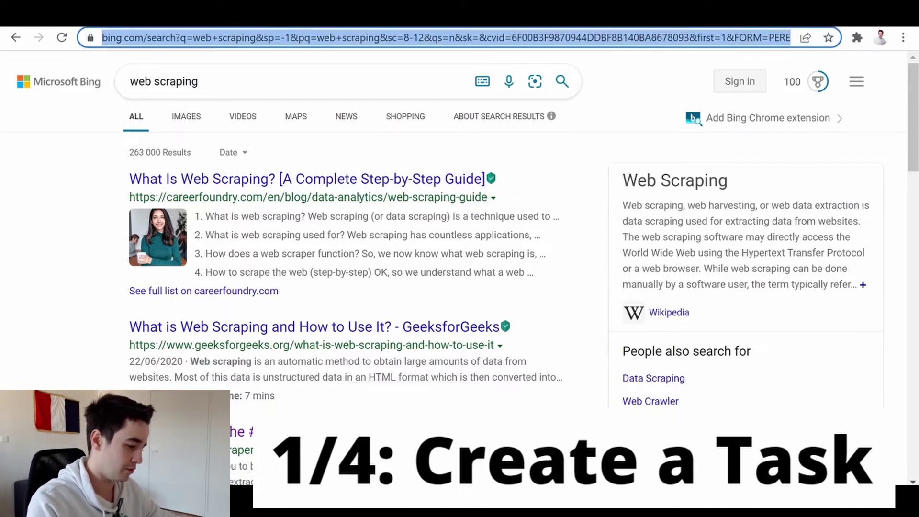
Start an Octoparse task from the pasted Bing results URL, collapsing Tips and hiding Data Preview.
{"action": "key", "text": "alt+Tab"}
{"action": "key", "text": "ctrl+v"}
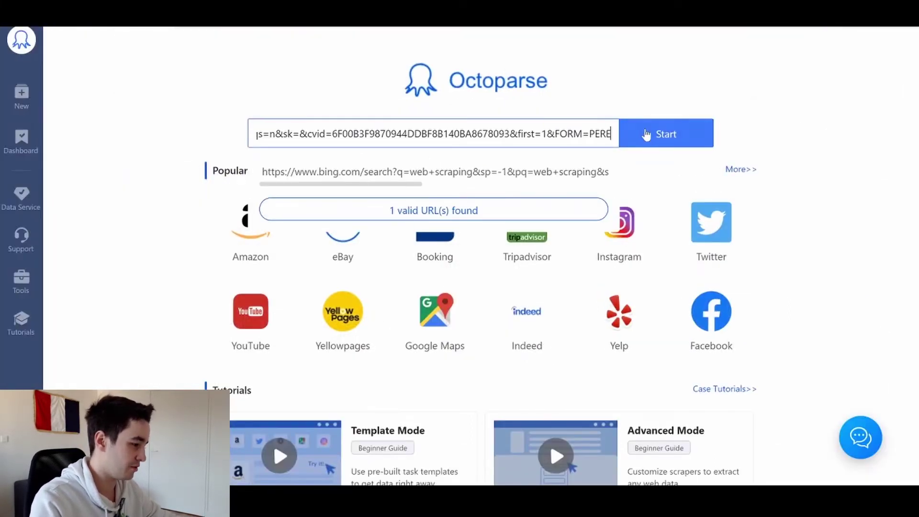
{"action": "left_click", "coordinate": [649, 136]}
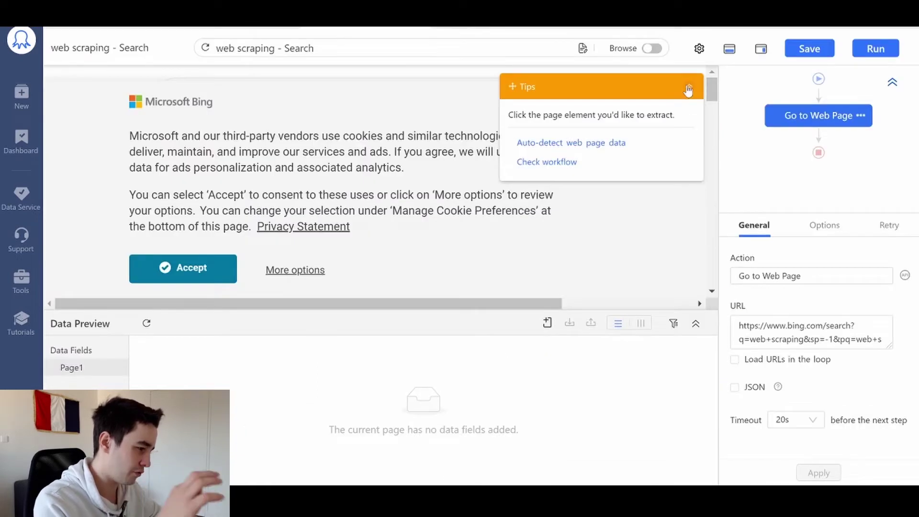
{"action": "left_click", "coordinate": [688, 91]}
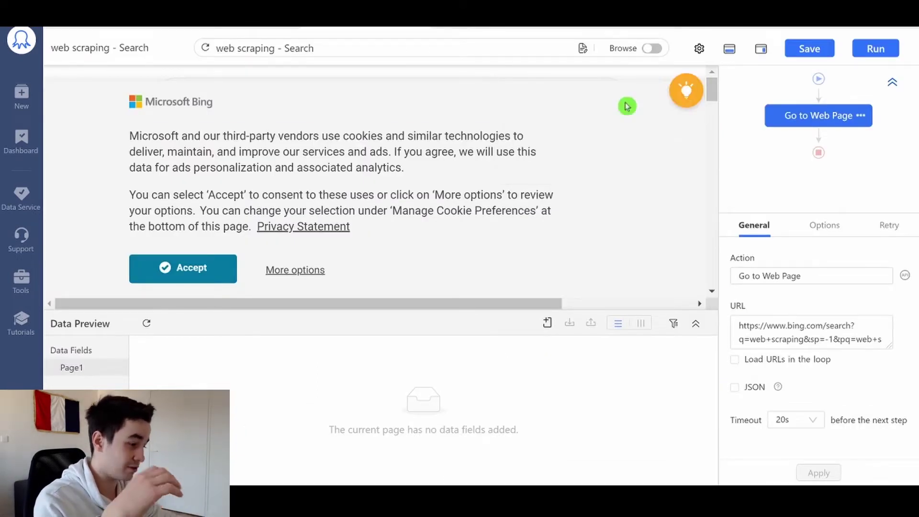
{"action": "left_click", "coordinate": [730, 50]}
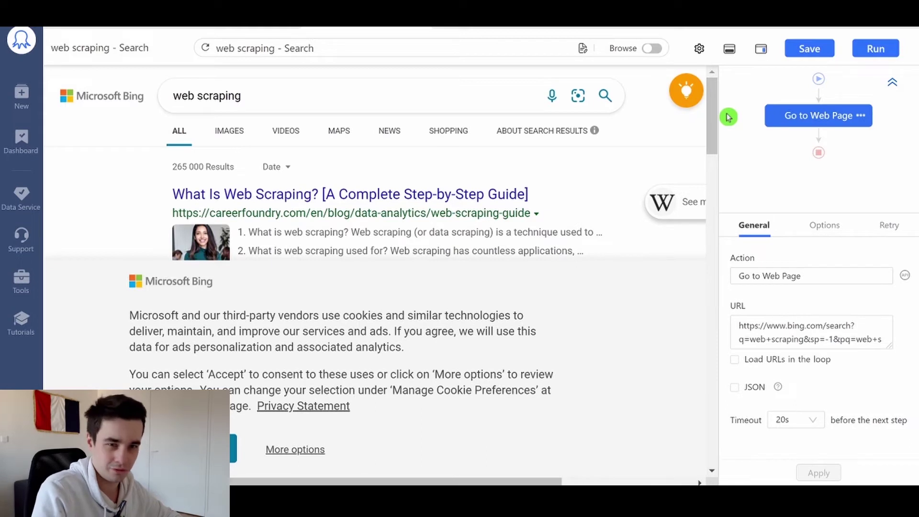
Accept Bing's cookie banner in Browse mode, then return to task editing.
{"action": "left_click", "coordinate": [653, 48]}
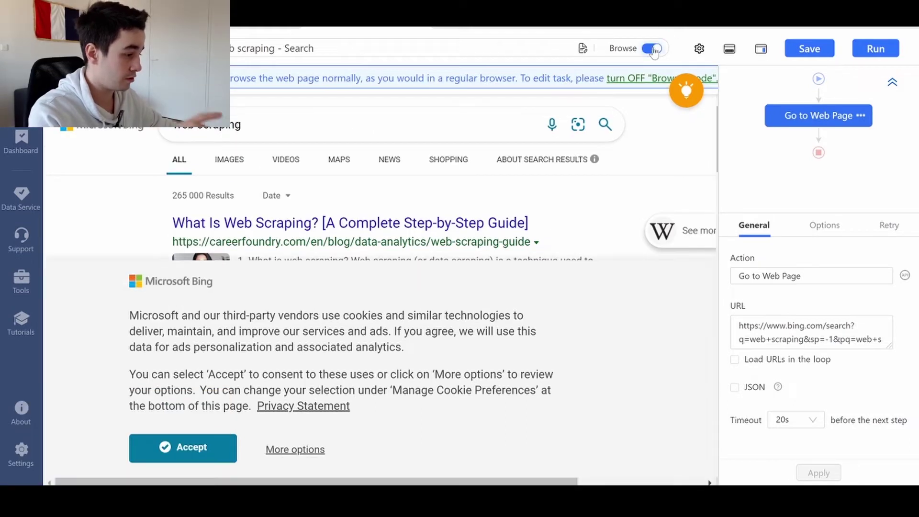
{"action": "left_click", "coordinate": [204, 450]}
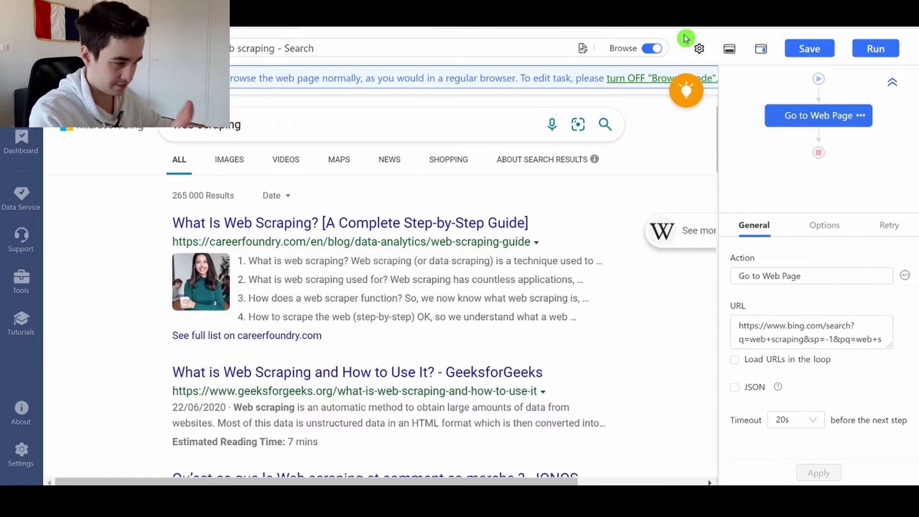
{"action": "left_click", "coordinate": [653, 49]}
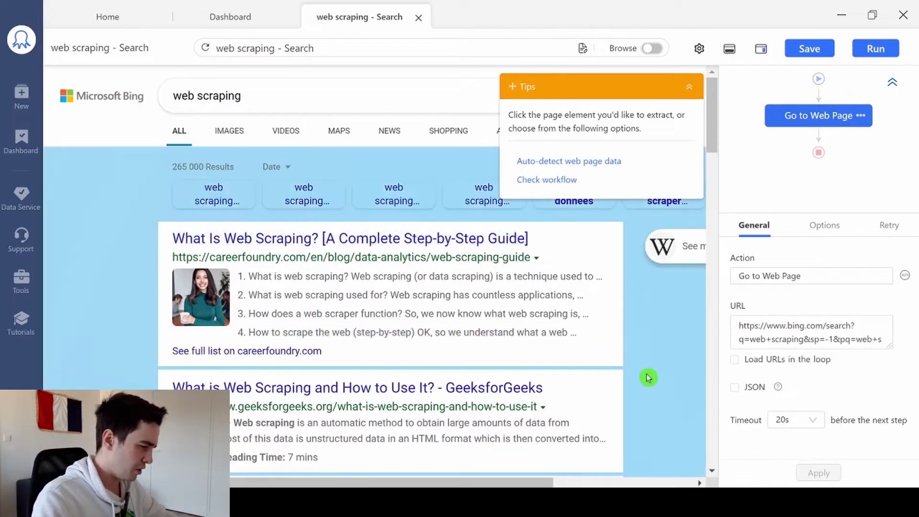
Scroll the embedded Bing results page down to the page-number bar.
{"action": "scroll", "coordinate": [649, 376], "scroll_direction": "down", "scroll_amount": 5}
{"action": "scroll", "coordinate": [649, 378], "scroll_direction": "down", "scroll_amount": 15}
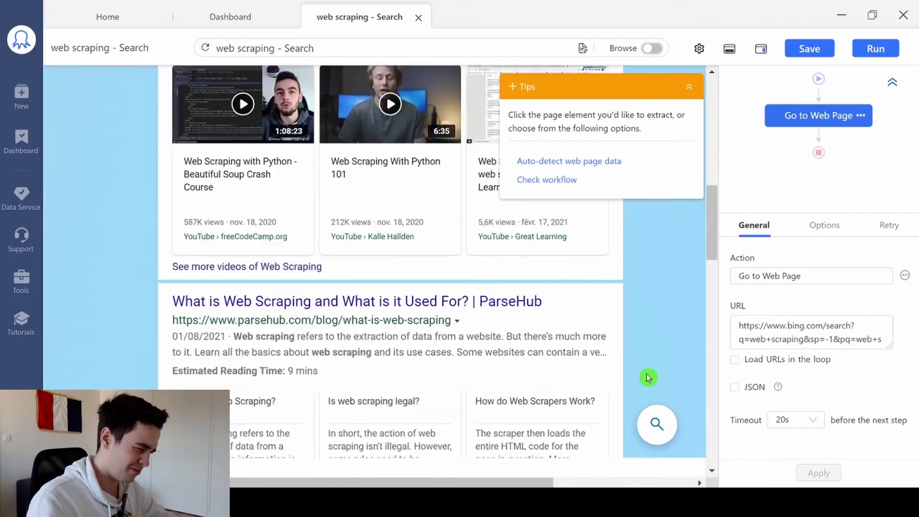
{"action": "scroll", "coordinate": [648, 378], "scroll_direction": "down", "scroll_amount": 10}
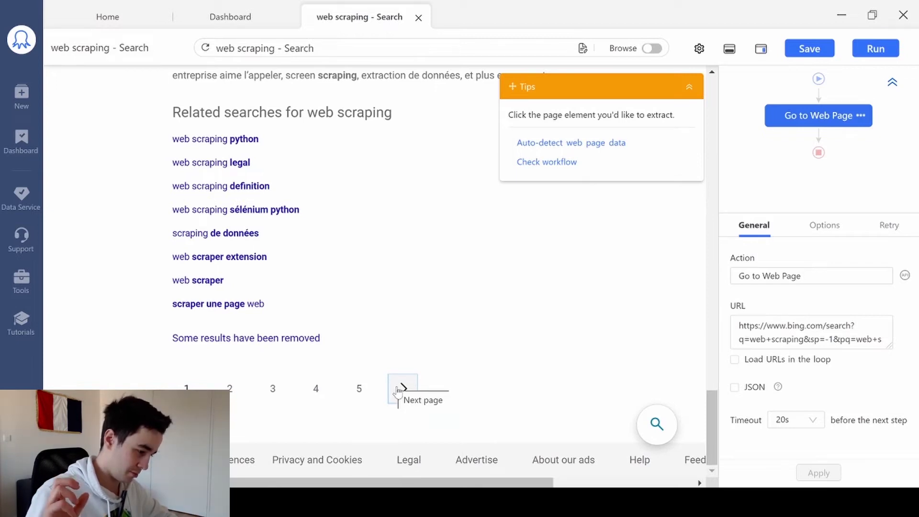
Loop-click Bing's next-page arrow as pagination, with a 10s AJAX timeout.
{"action": "left_click", "coordinate": [398, 392]}
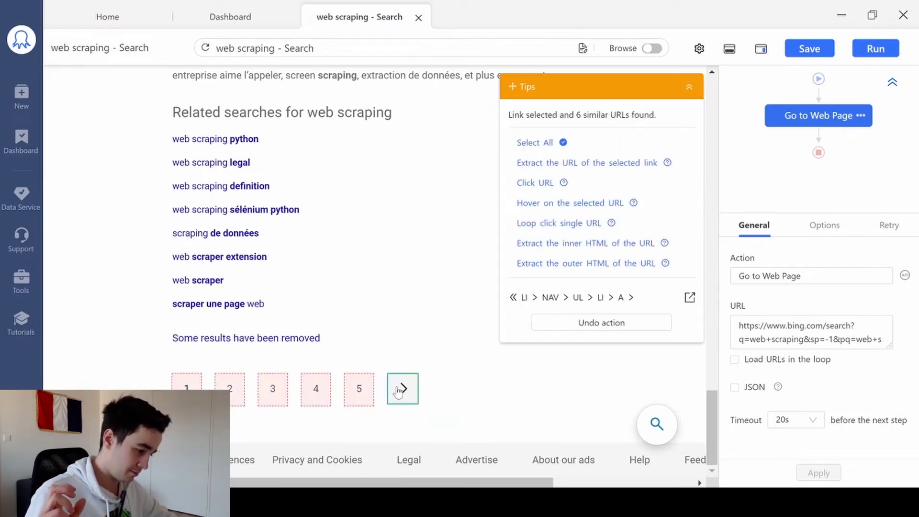
{"action": "left_click", "coordinate": [547, 224]}
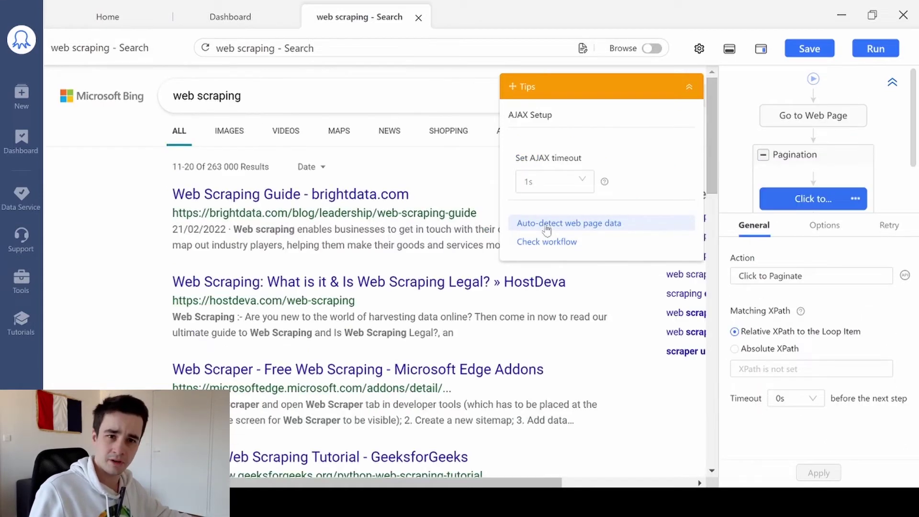
{"action": "left_click", "coordinate": [574, 184]}
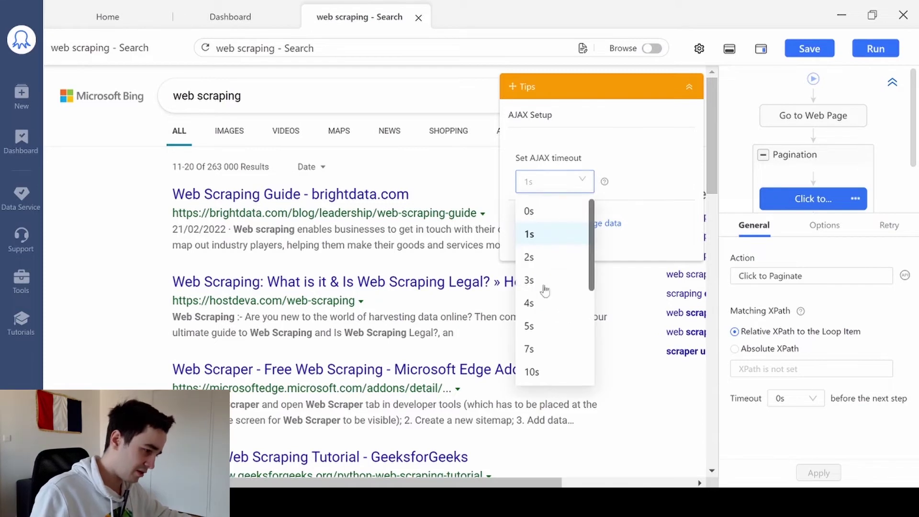
{"action": "scroll", "coordinate": [539, 322], "scroll_direction": "down", "scroll_amount": 2}
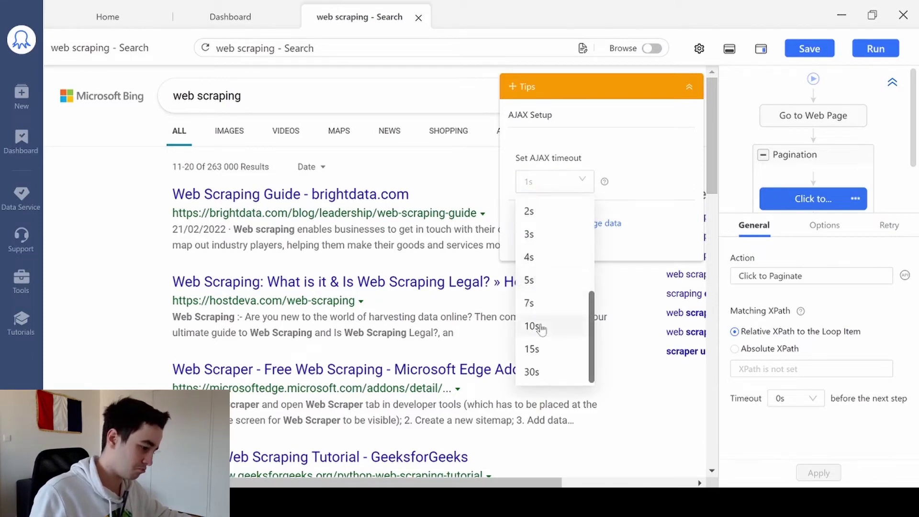
{"action": "left_click", "coordinate": [540, 327]}
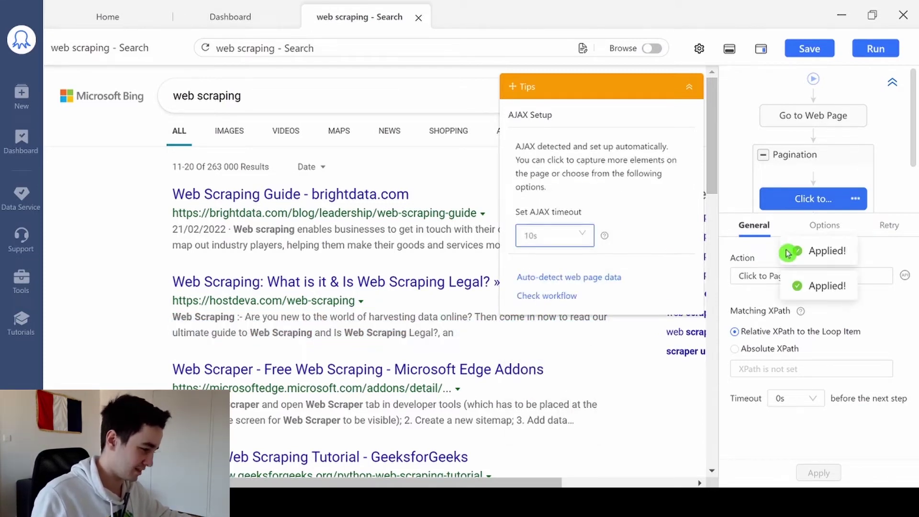
{"action": "left_click", "coordinate": [791, 197]}
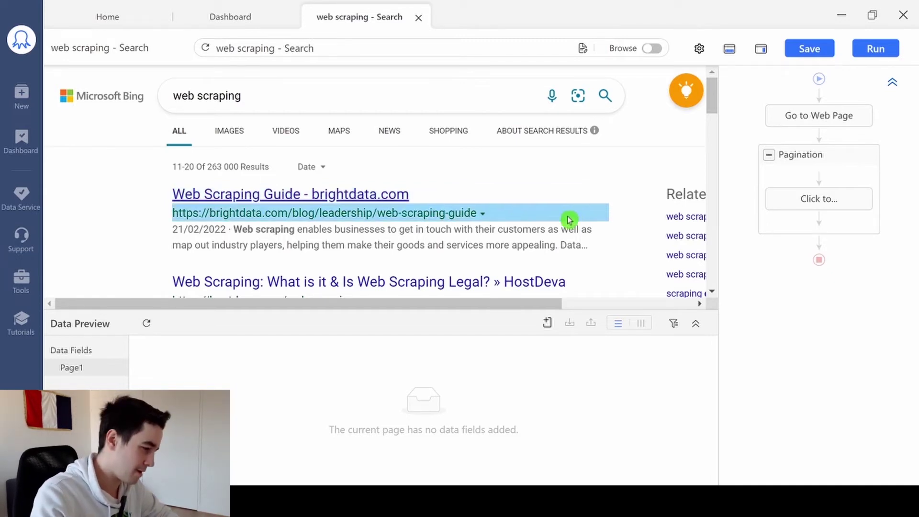
Select the first and second Bing result blocks so all 10 results are matched.
{"action": "left_click", "coordinate": [614, 220]}
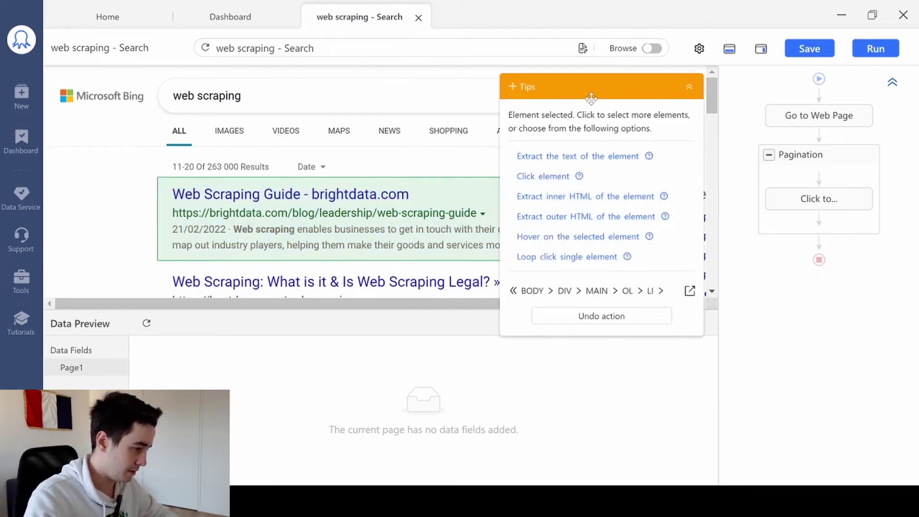
{"action": "left_click_drag", "start_coordinate": [537, 115], "coordinate": [682, 199]}
{"action": "scroll", "coordinate": [564, 230], "scroll_direction": "down", "scroll_amount": 3}
{"action": "scroll", "coordinate": [564, 230], "scroll_direction": "up", "scroll_amount": 1}
{"action": "left_click", "coordinate": [615, 160]}
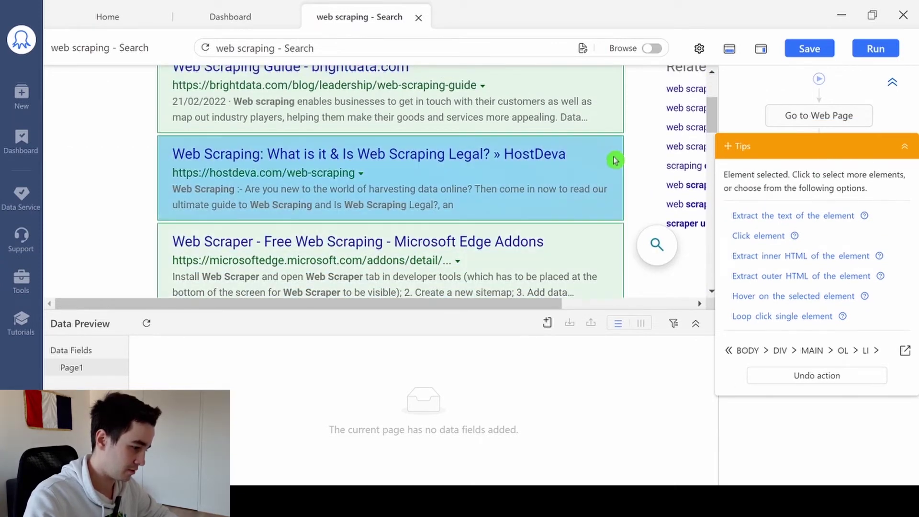
Extract the text of the 10 selected results as Field1 and collapse the Tips panel.
{"action": "left_click_drag", "start_coordinate": [768, 143], "coordinate": [676, 80]}
{"action": "scroll", "coordinate": [498, 141], "scroll_direction": "down", "scroll_amount": 10}
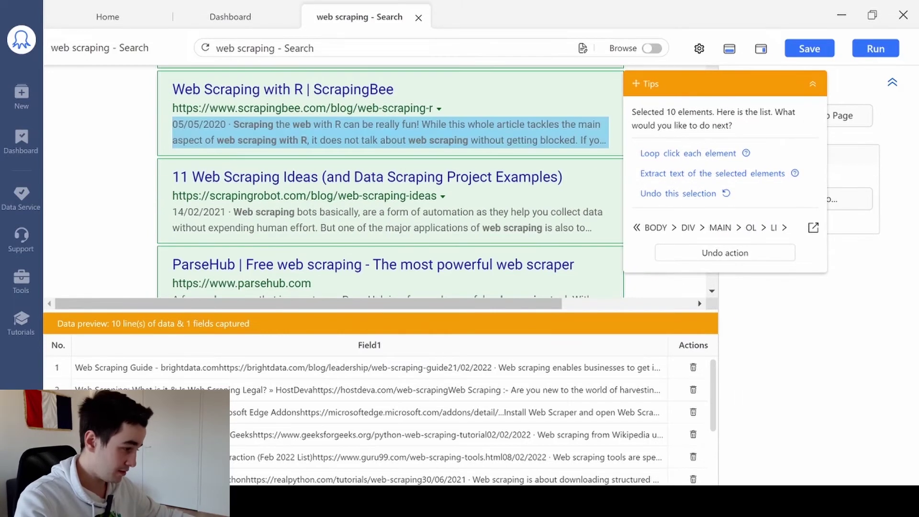
{"action": "scroll", "coordinate": [493, 142], "scroll_direction": "up", "scroll_amount": 5}
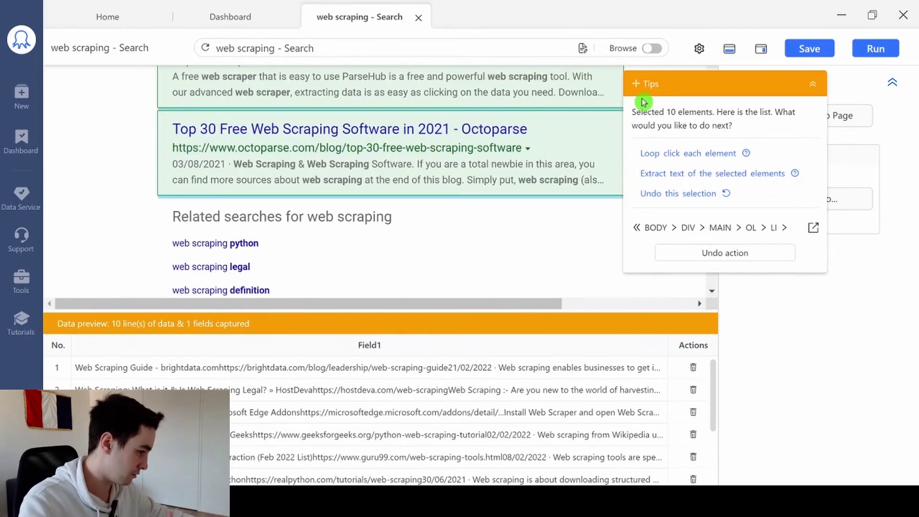
{"action": "scroll", "coordinate": [551, 167], "scroll_direction": "up", "scroll_amount": 10}
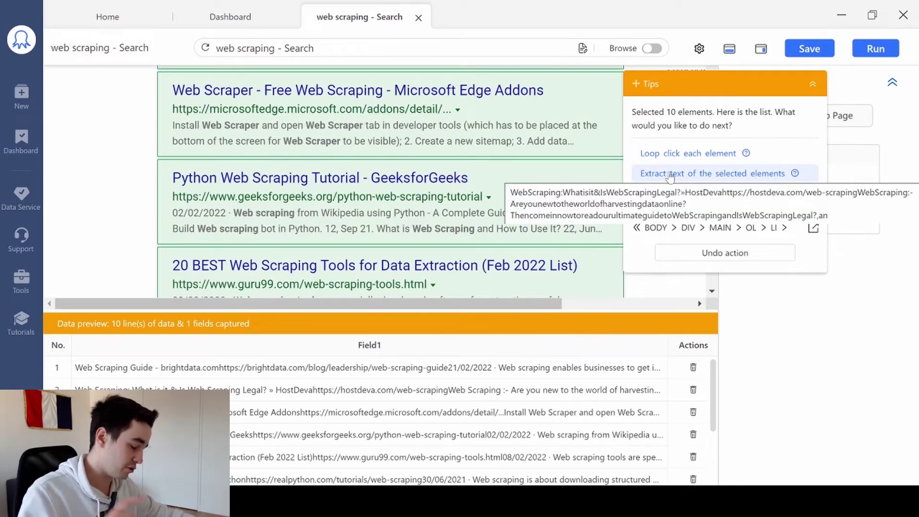
{"action": "left_click", "coordinate": [670, 174]}
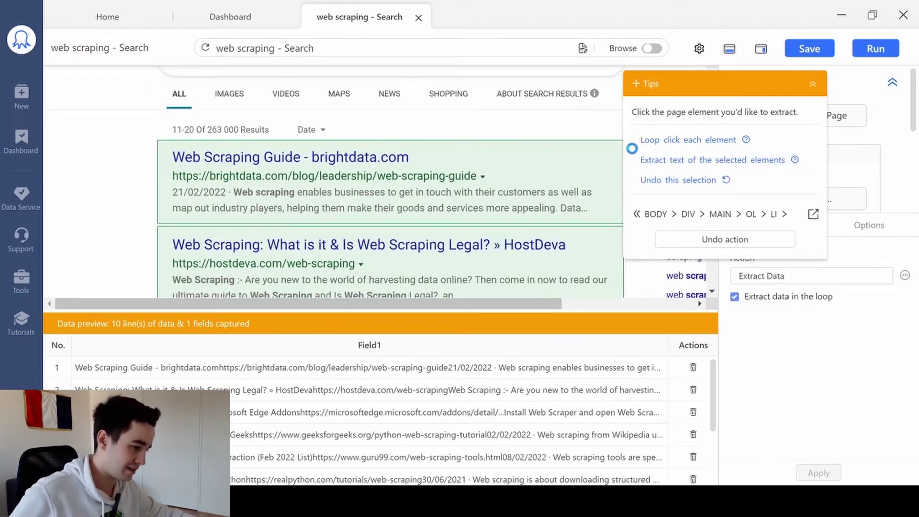
{"action": "left_click_drag", "start_coordinate": [742, 85], "coordinate": [198, 91]}
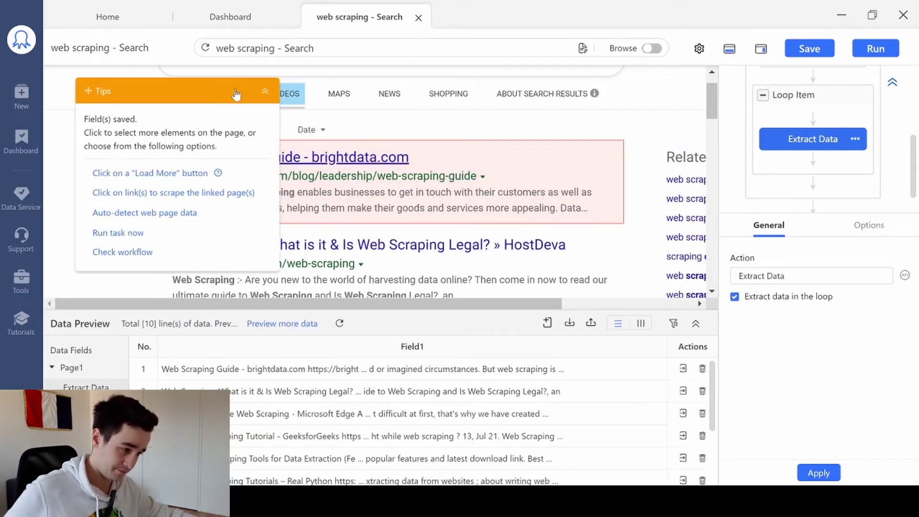
{"action": "left_click_drag", "start_coordinate": [267, 95], "coordinate": [274, 89]}
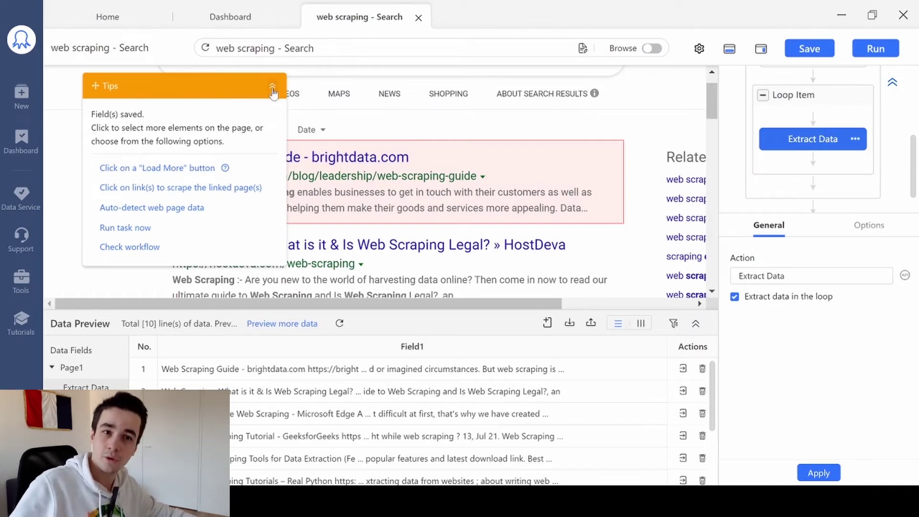
{"action": "left_click", "coordinate": [273, 88]}
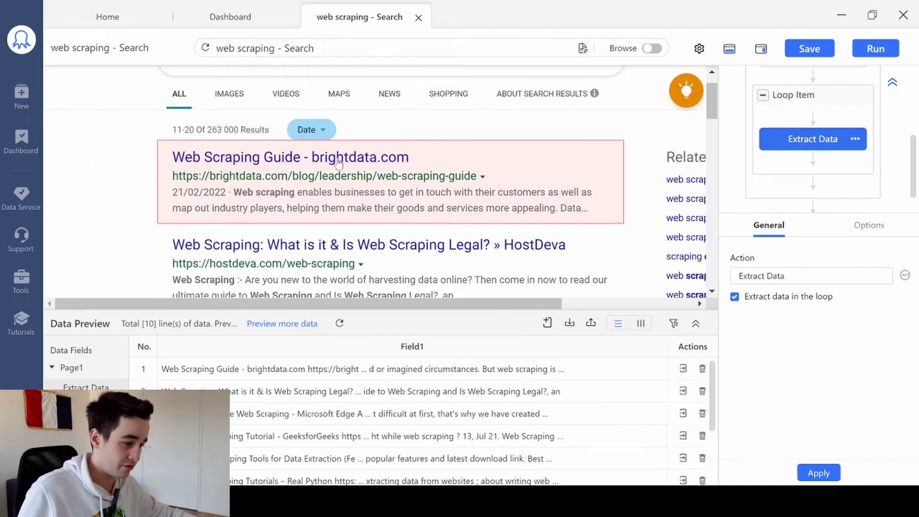
Extract the result title link text and delete the combined Field1 column.
{"action": "left_click", "coordinate": [409, 154]}
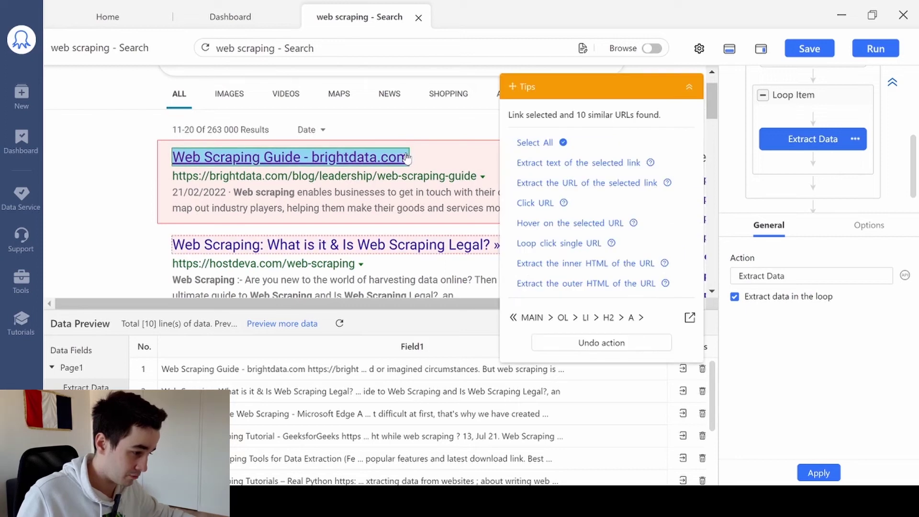
{"action": "left_click", "coordinate": [581, 163]}
{"action": "scroll", "coordinate": [518, 383], "scroll_direction": "down", "scroll_amount": 2}
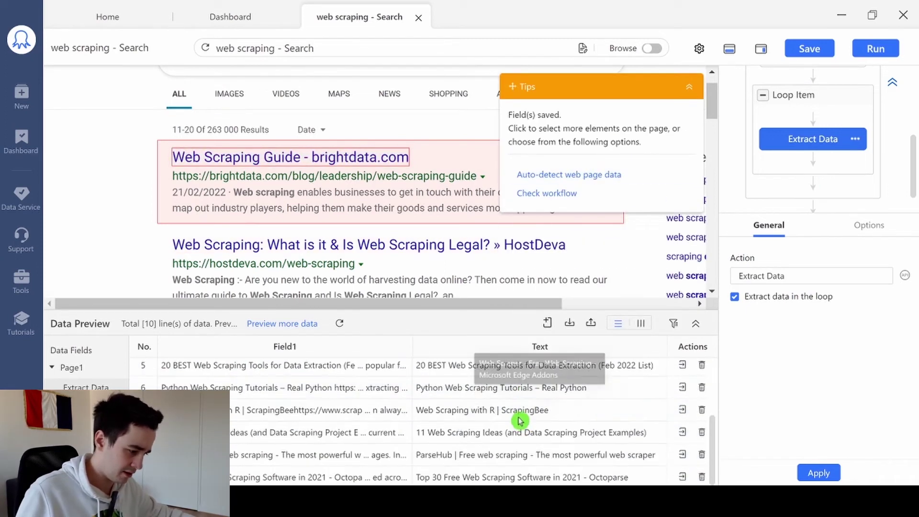
{"action": "scroll", "coordinate": [519, 421], "scroll_direction": "up", "scroll_amount": 2}
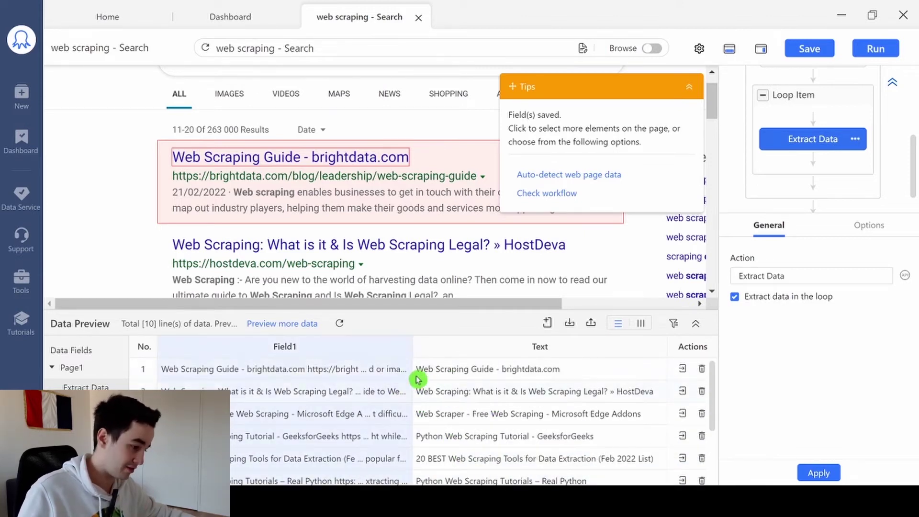
{"action": "left_click", "coordinate": [402, 341]}
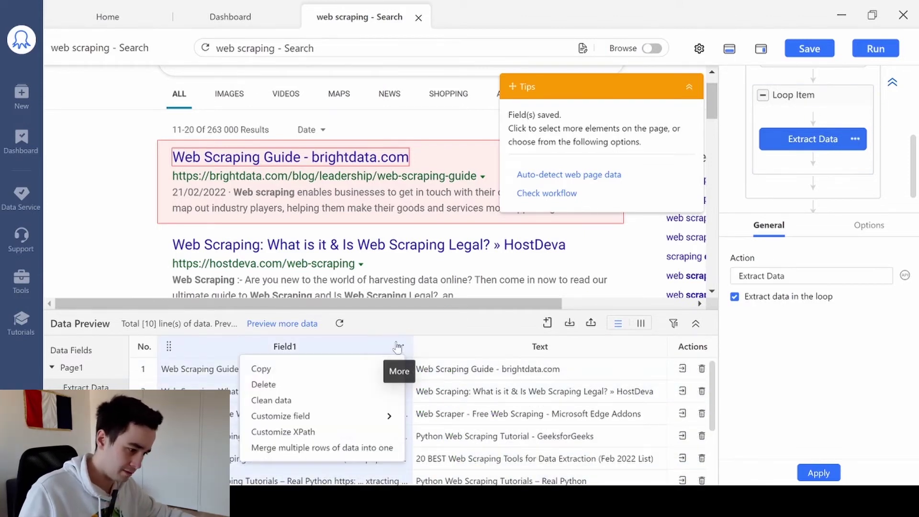
{"action": "left_click", "coordinate": [329, 385]}
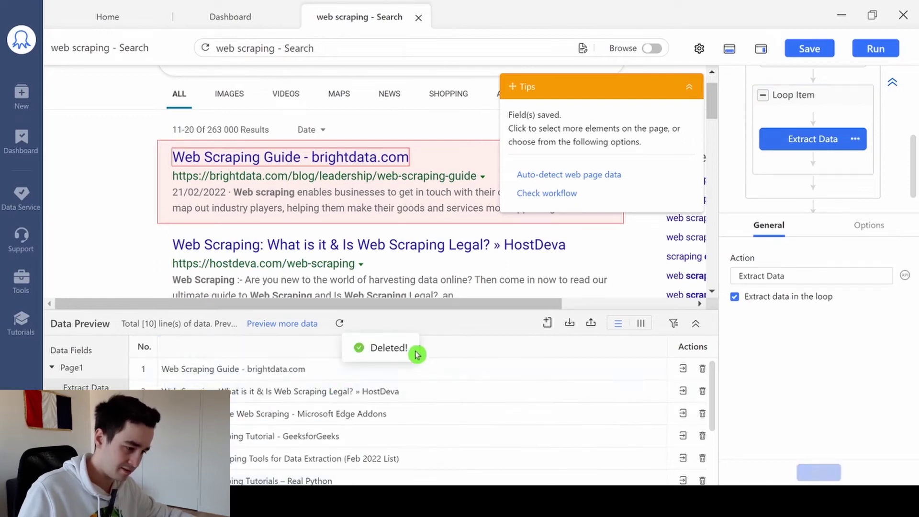
Rename the title column to 'Title' and add a URL column of the result links.
{"action": "left_click", "coordinate": [437, 346]}
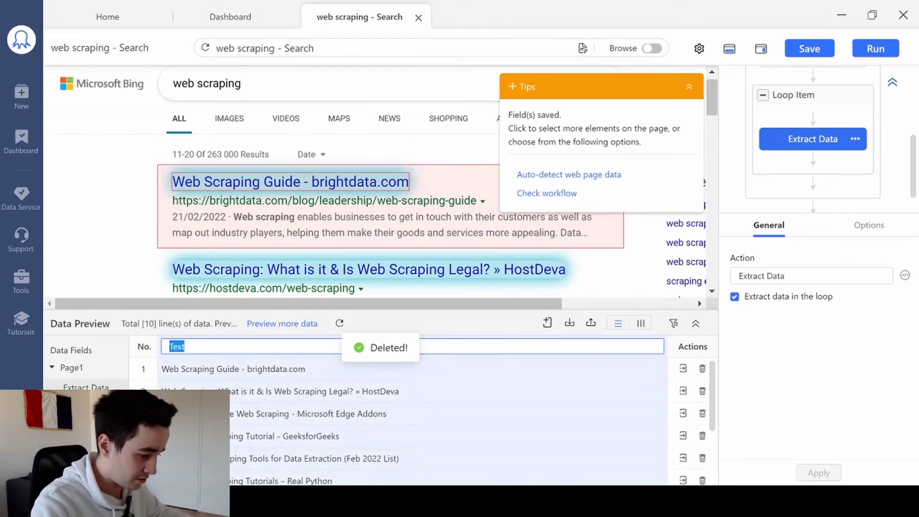
{"action": "type", "text": "Titl"}
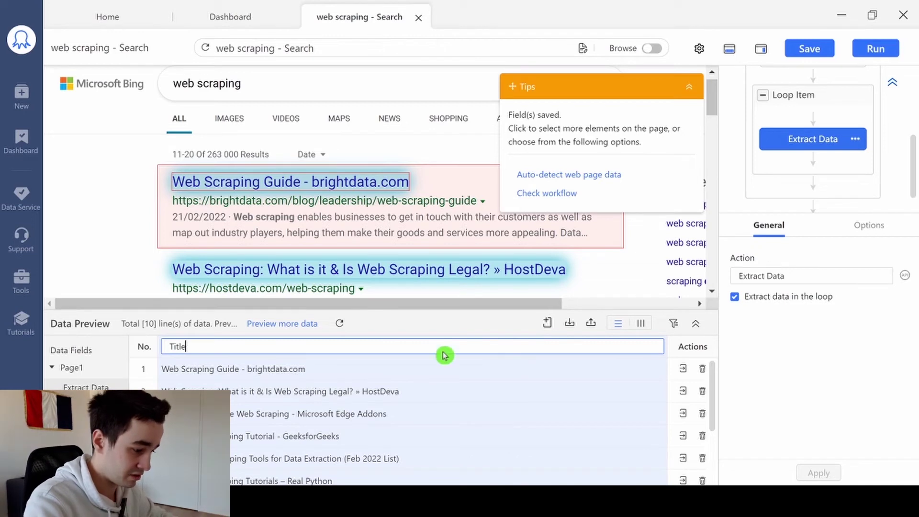
{"action": "type", "text": "e"}
{"action": "key", "text": "Return"}
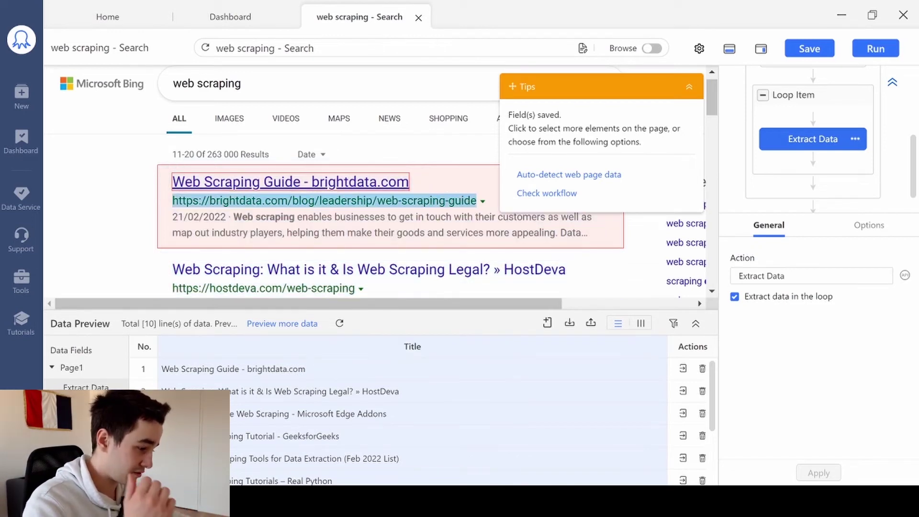
{"action": "left_click", "coordinate": [381, 185]}
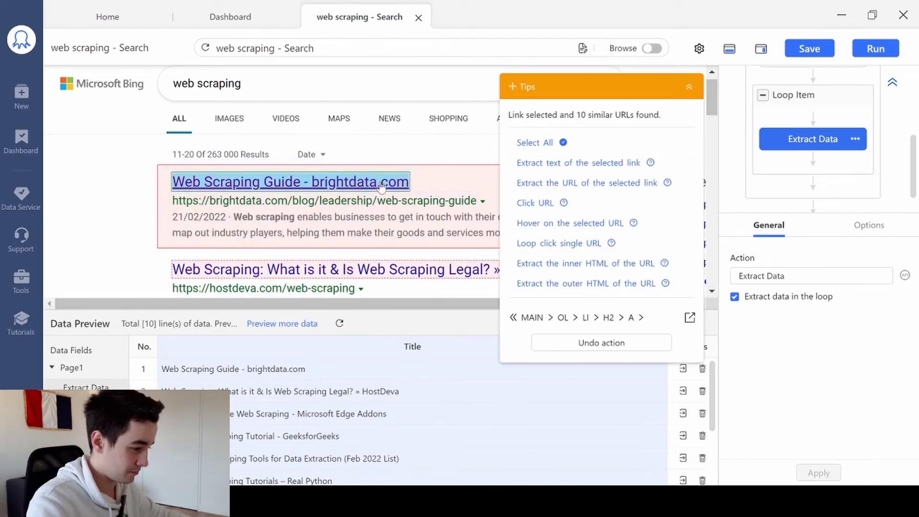
{"action": "left_click", "coordinate": [606, 182]}
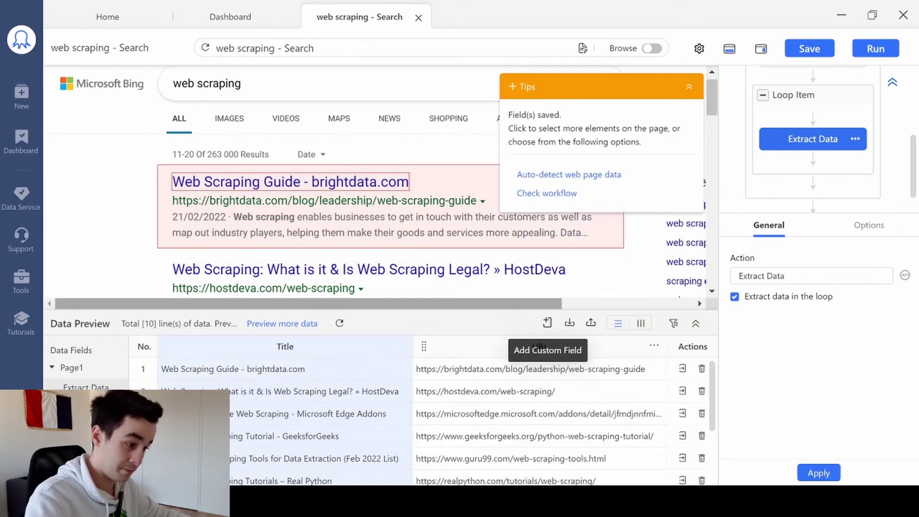
Add a 'Description' column of result snippets and a Current date & time custom field.
{"action": "left_click", "coordinate": [604, 232]}
{"action": "left_click", "coordinate": [578, 178]}
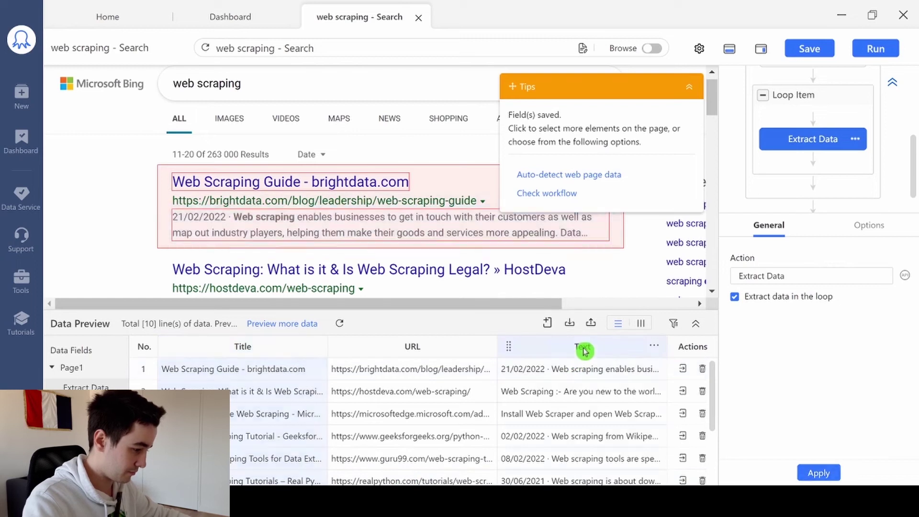
{"action": "double_click", "coordinate": [583, 352]}
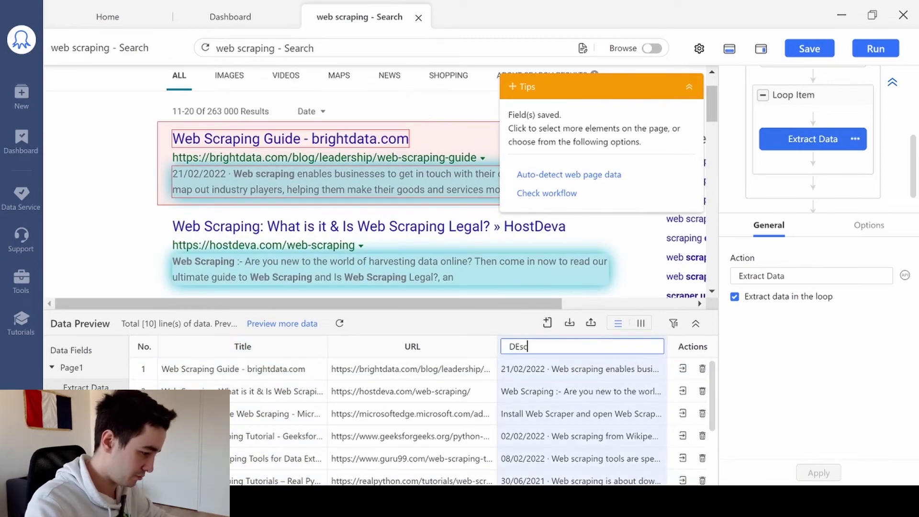
{"action": "type", "text": "scription"}
{"action": "left_click", "coordinate": [599, 374]}
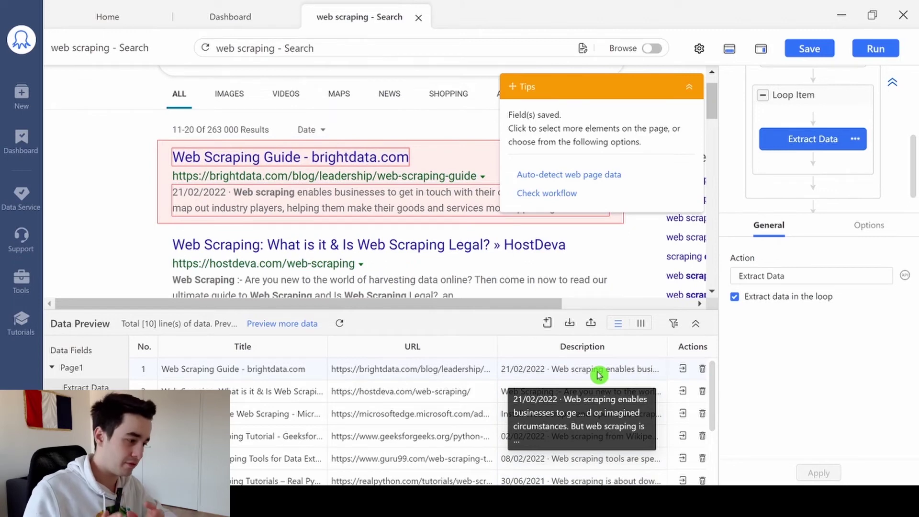
{"action": "left_click", "coordinate": [547, 323]}
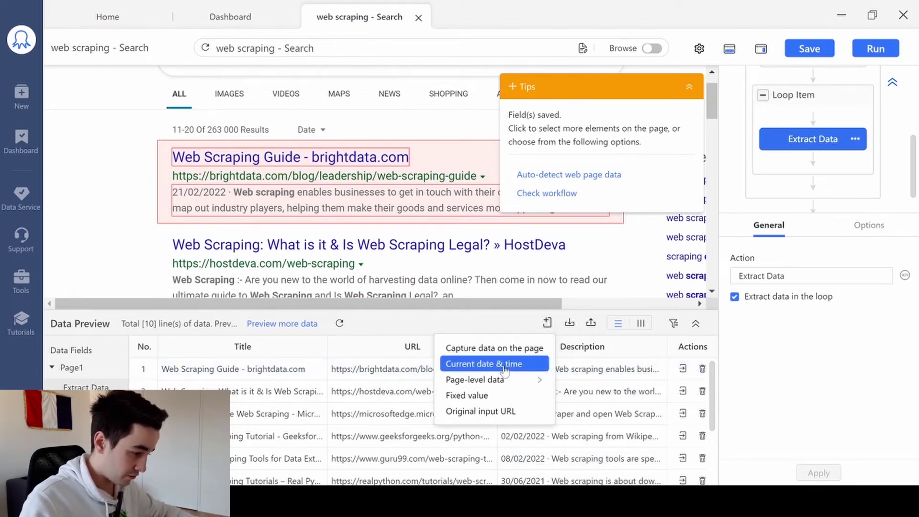
{"action": "left_click", "coordinate": [504, 365]}
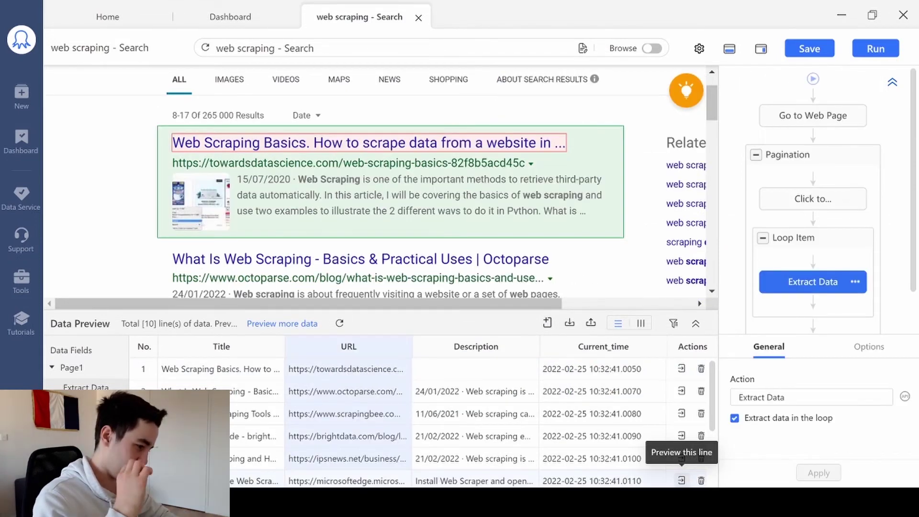
Drag the Loop Item node above the 'Click to…' node inside the Pagination loop.
{"action": "mouse_move", "coordinate": [821, 140]}
{"action": "mouse_move", "coordinate": [817, 176]}
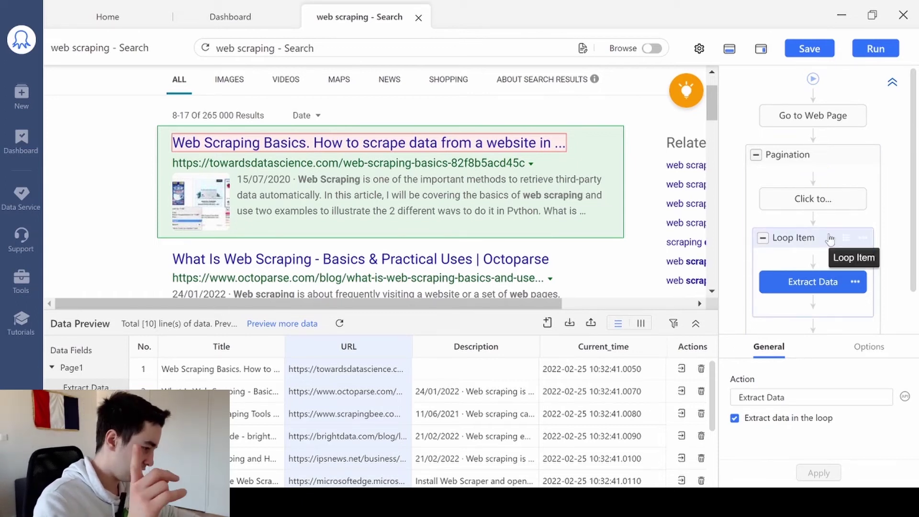
{"action": "left_click_drag", "start_coordinate": [809, 235], "coordinate": [857, 268]}
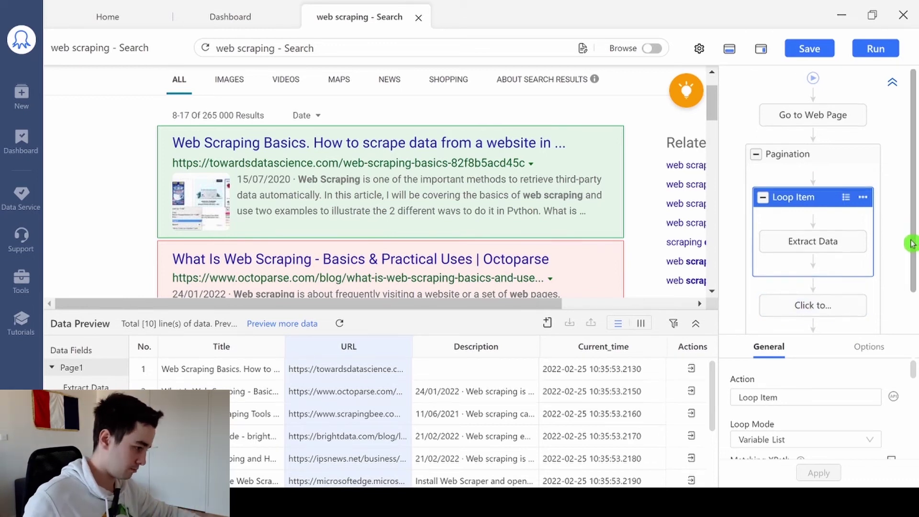
{"action": "scroll", "coordinate": [912, 268], "scroll_direction": "down", "scroll_amount": 1}
{"action": "scroll", "coordinate": [915, 288], "scroll_direction": "up", "scroll_amount": 1}
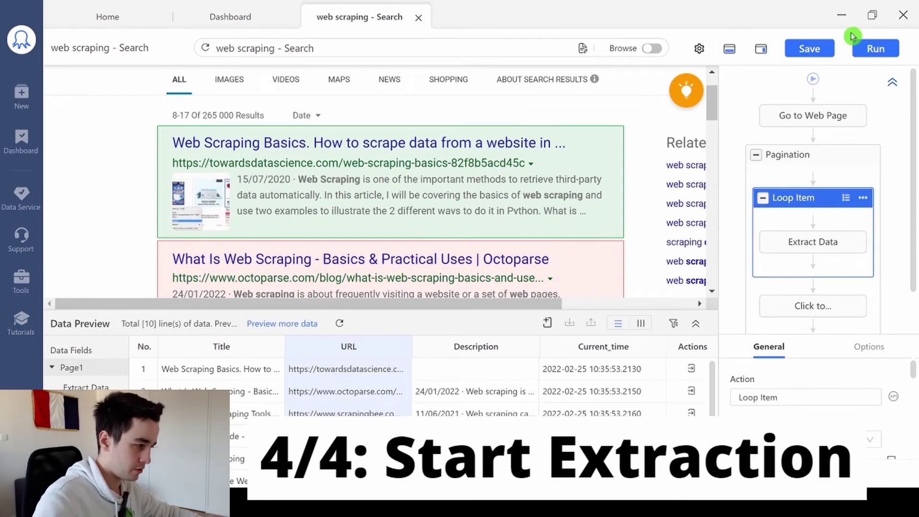
Change the task name at the top left to 'Bing EN' and save the task.
{"action": "left_click", "coordinate": [123, 48]}
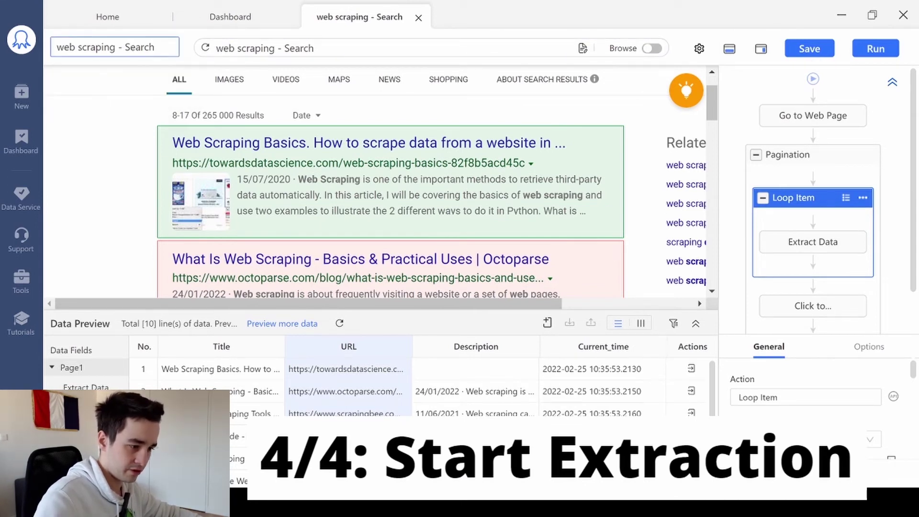
{"action": "key", "text": "ctrl+a"}
{"action": "type", "text": "Bing"}
{"action": "left_click", "coordinate": [144, 56]}
{"action": "left_click", "coordinate": [816, 51]}
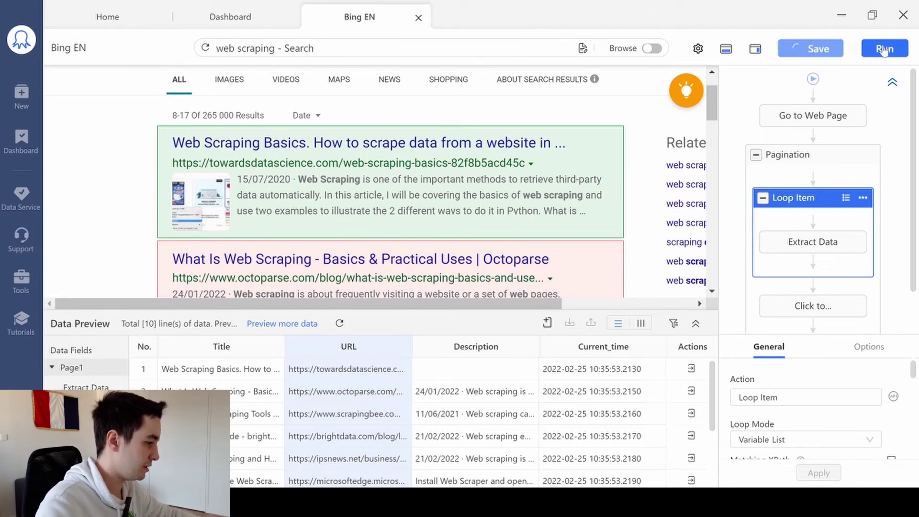
Run the task locally until 471 result lines are collected, then begin exporting the data.
{"action": "left_click", "coordinate": [879, 49]}
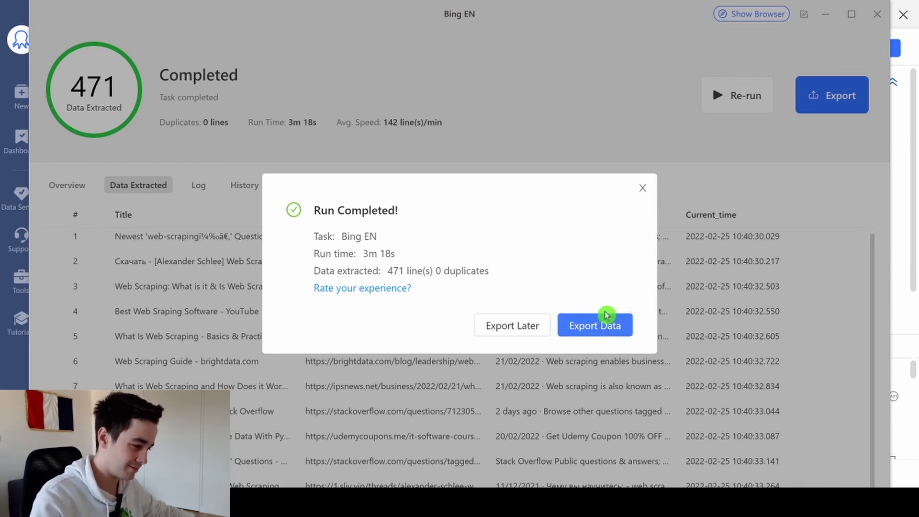
{"action": "left_click", "coordinate": [591, 335]}
Export to Excel as Bing EN.xlsx, autofit the URL column, widen Description, and scroll through the rows.
{"action": "left_click", "coordinate": [602, 376]}
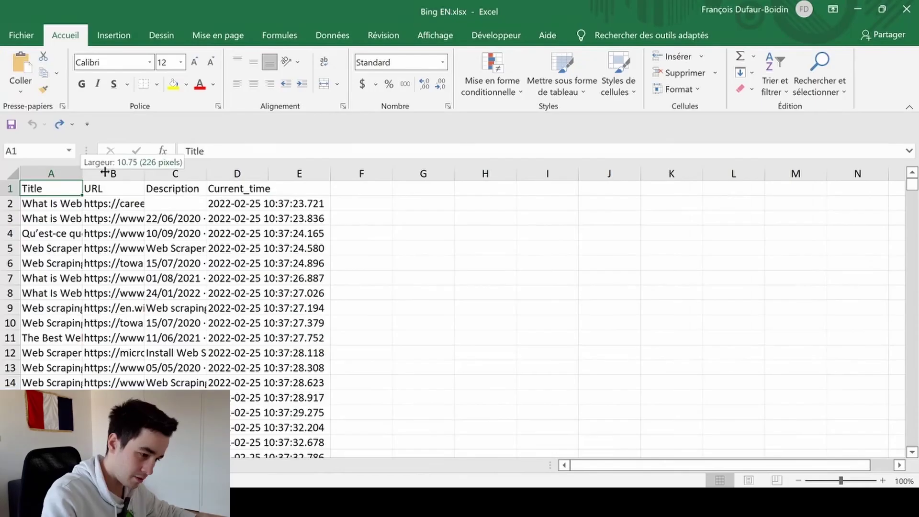
{"action": "left_click", "coordinate": [195, 174]}
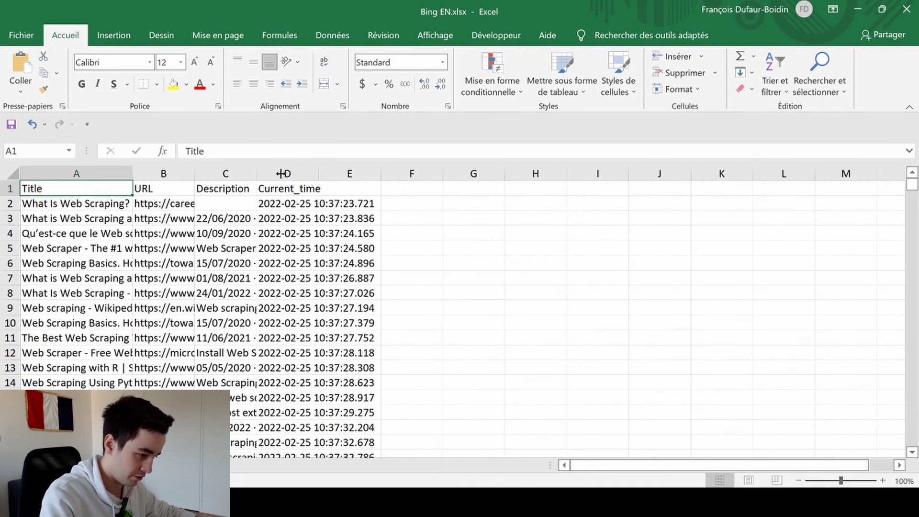
{"action": "left_click_drag", "start_coordinate": [345, 168], "coordinate": [443, 169]}
{"action": "scroll", "coordinate": [374, 248], "scroll_direction": "down", "scroll_amount": 20}
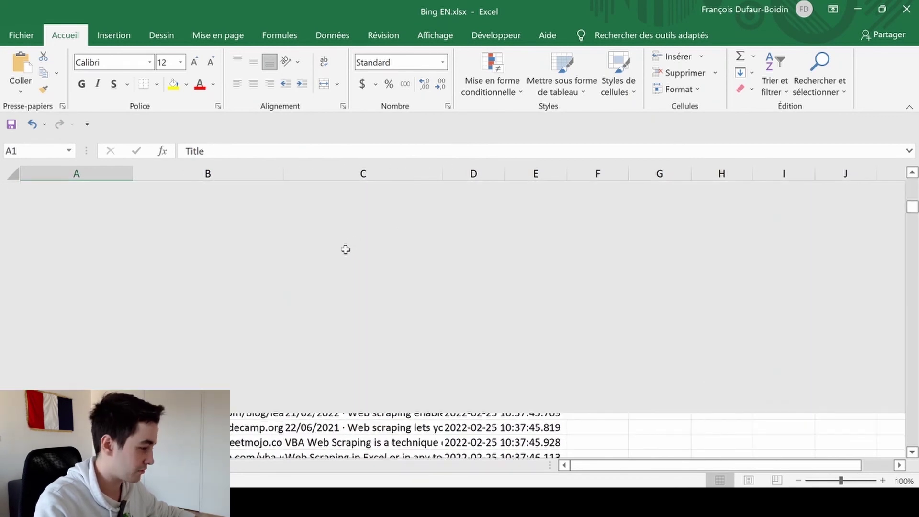
{"action": "scroll", "coordinate": [274, 273], "scroll_direction": "down", "scroll_amount": 10}
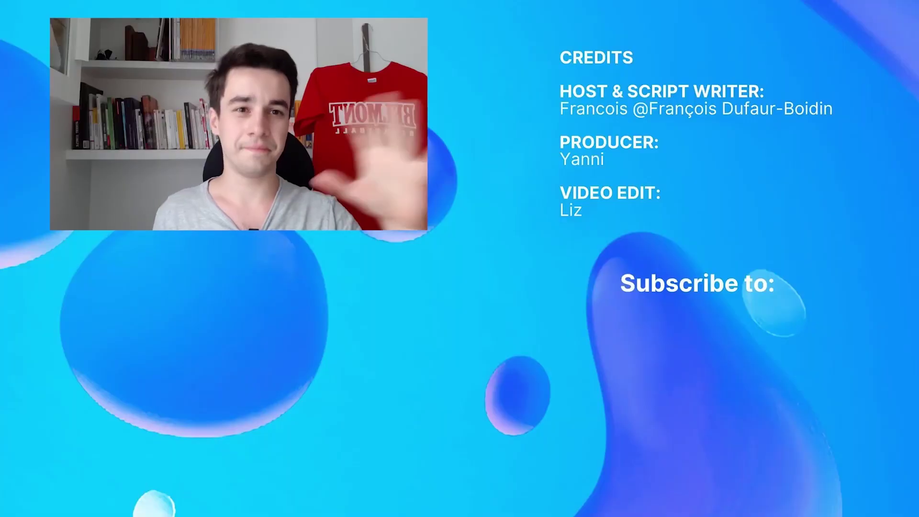